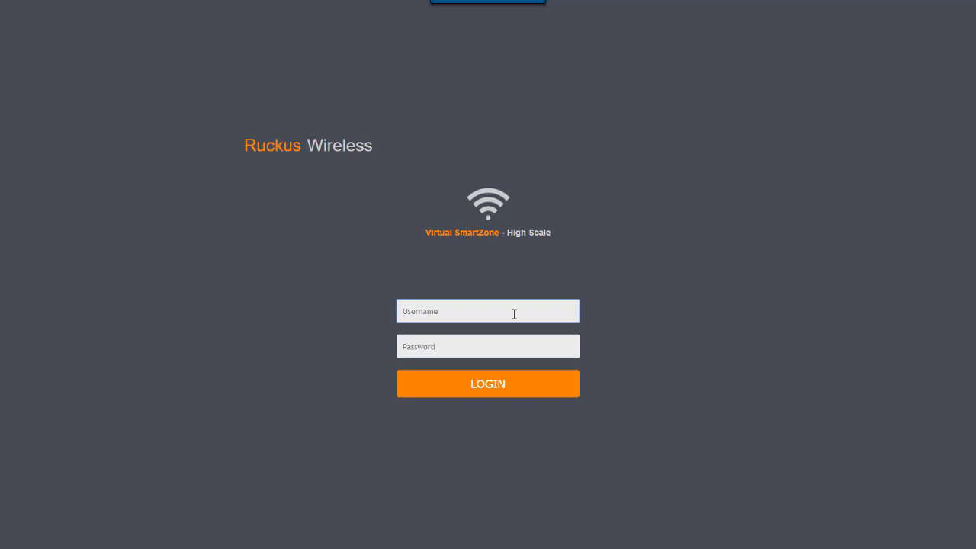
# Step: Log in to the controller with the admin username and the account password
pyautogui.write('admin')
pyautogui.press('Tab')
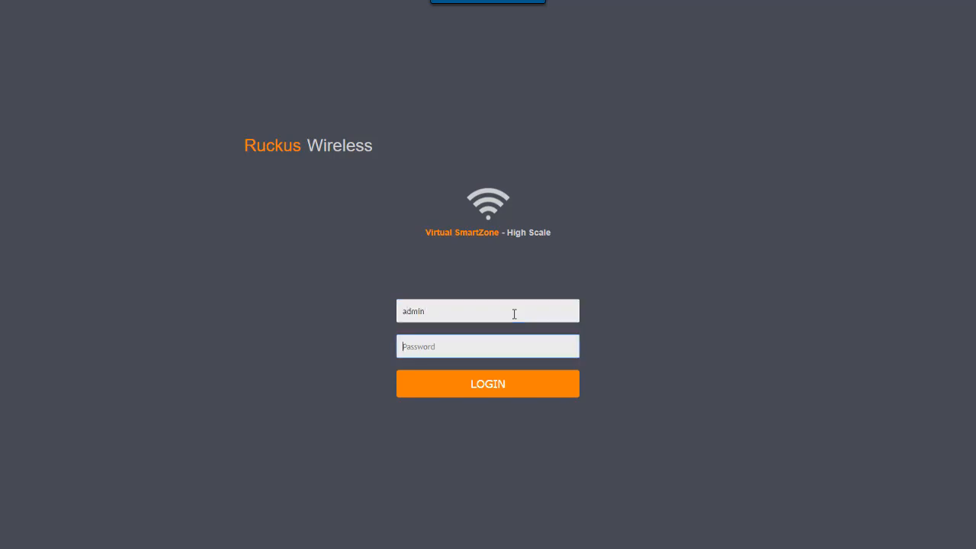
pyautogui.write('**********')
pyautogui.press('Return')
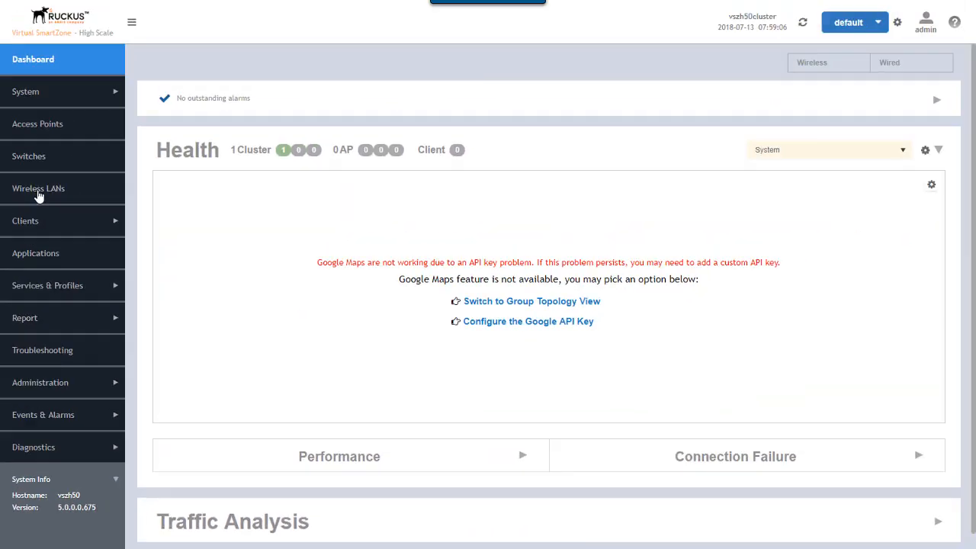
# Step: Browse the Wireless LANs domain tree, expanding LabDomain and ProductionDomain to see their zones
pyautogui.click(38, 190)
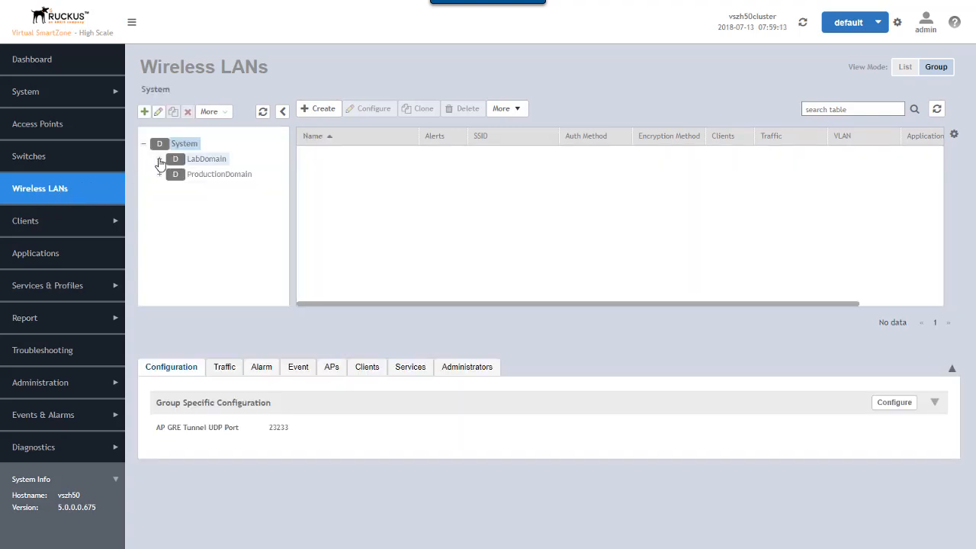
pyautogui.click(159, 161)
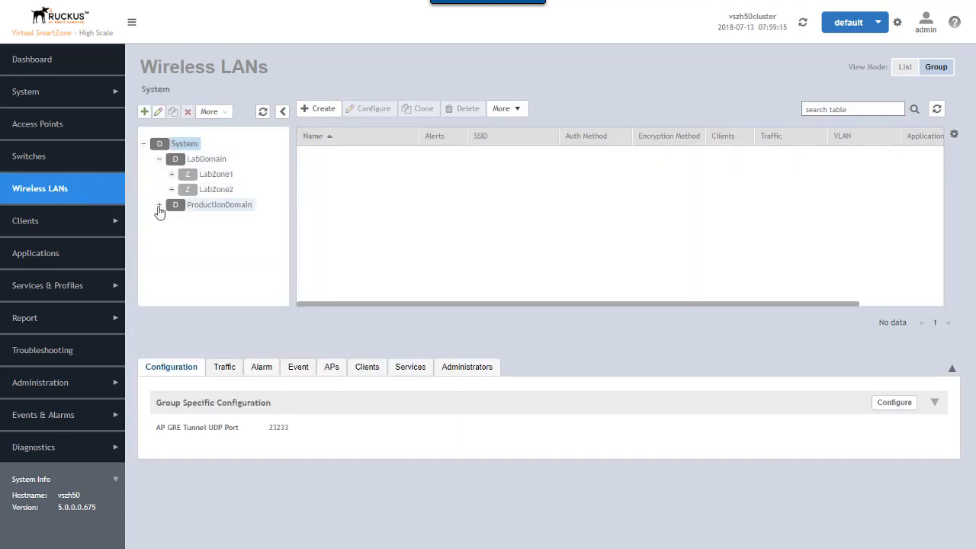
pyautogui.click(160, 207)
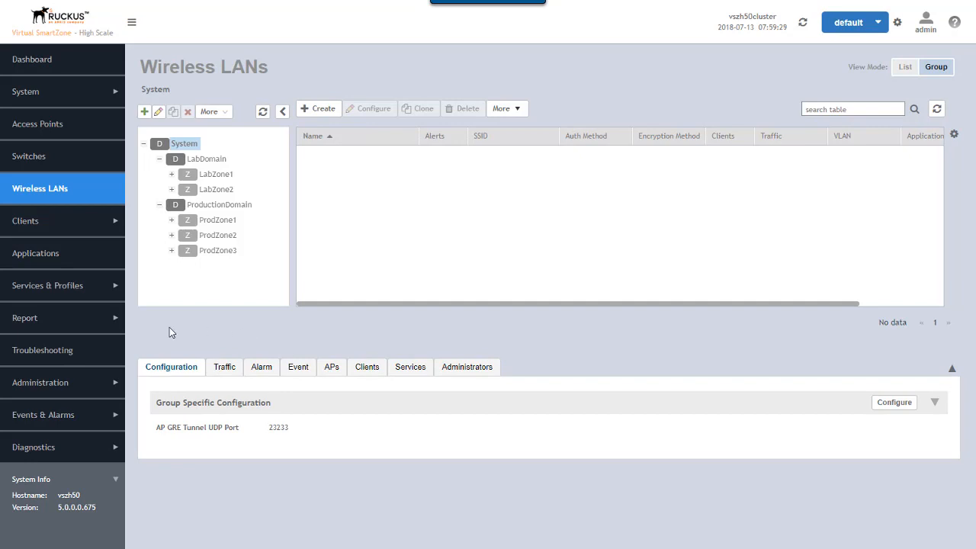
# Step: Start a new Northbound Data Streaming profile in system settings, named Lab_SCI with server host 192.168.10.25
pyautogui.click(45, 98)
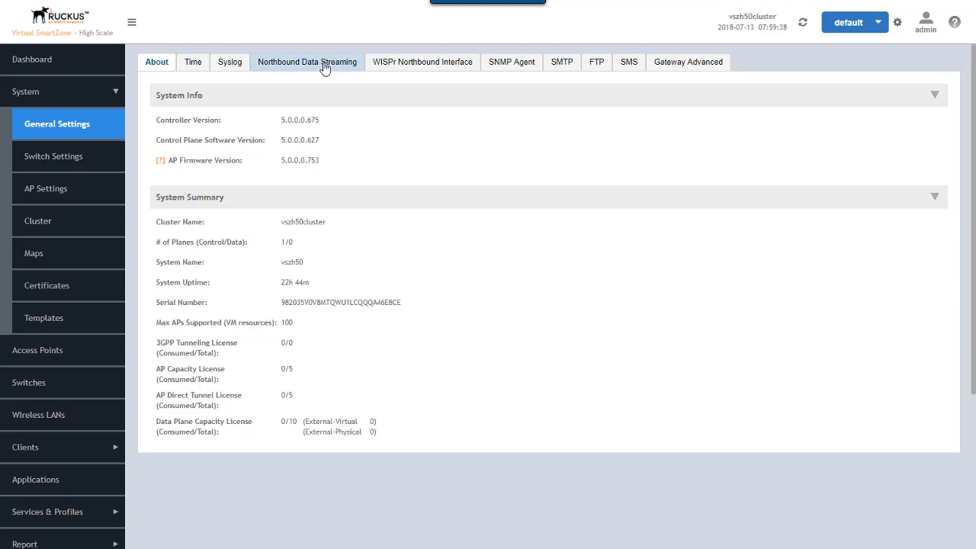
pyautogui.click(325, 67)
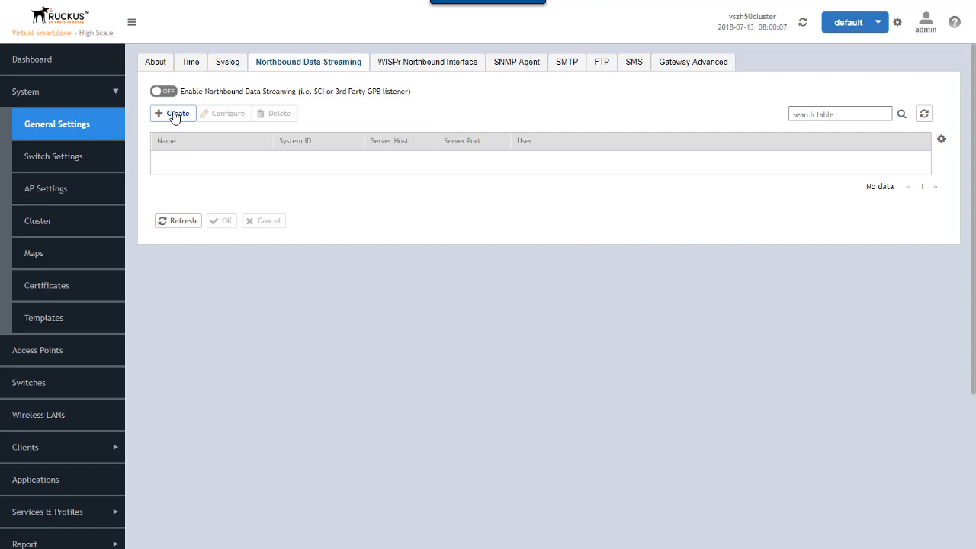
pyautogui.click(175, 114)
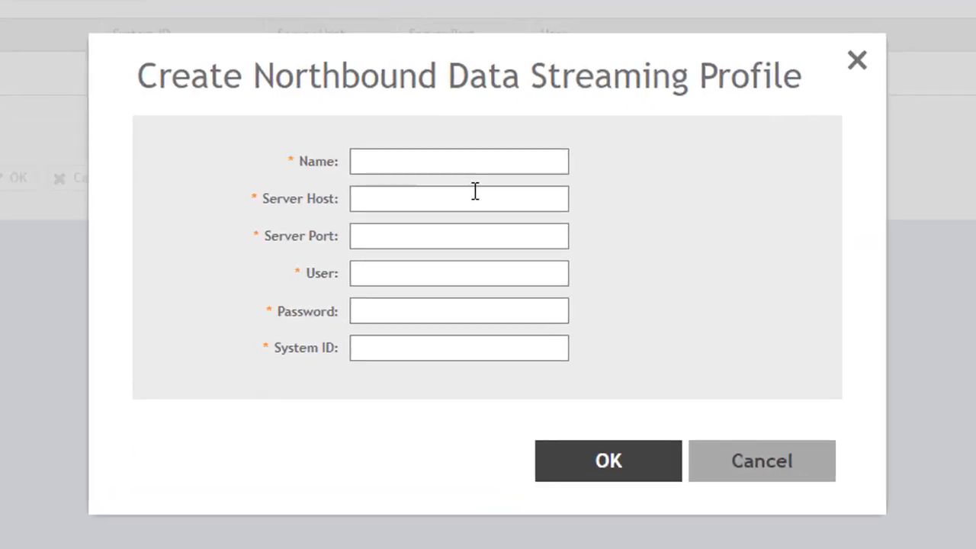
pyautogui.click(430, 167)
pyautogui.write('Lab_SCI')
pyautogui.press('Tab')
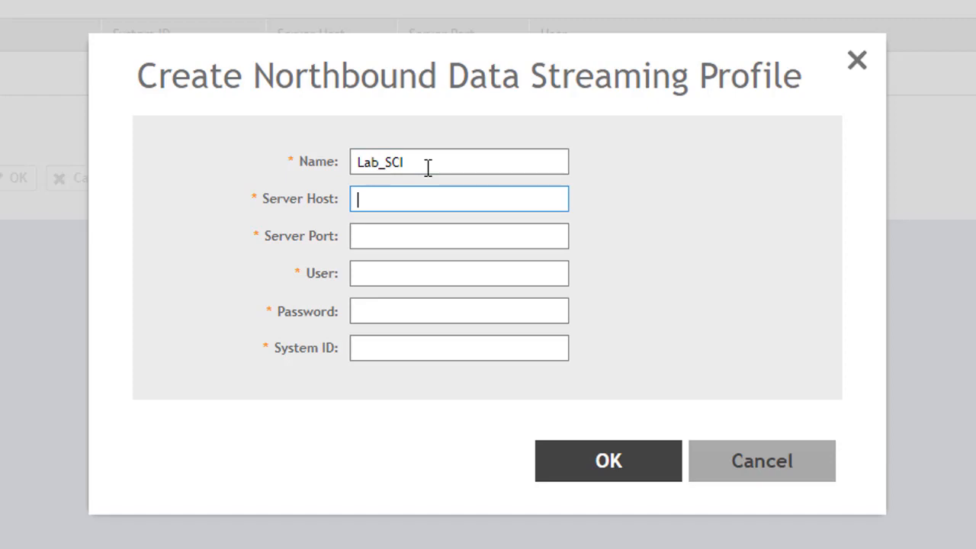
pyautogui.write('192.168.10.25')
pyautogui.press('Tab')
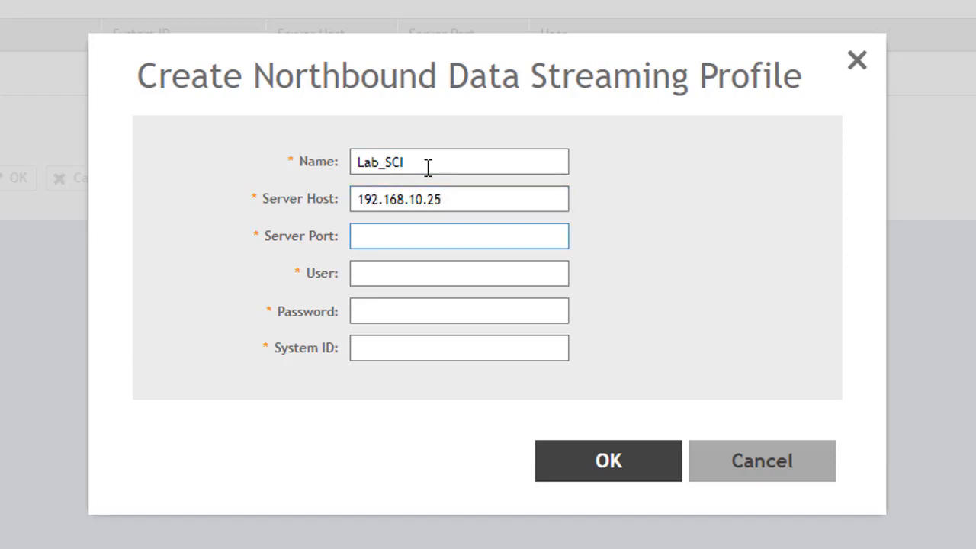
# Step: Set the profile's server port to 8883, user to admin, enter the password and system ID LAB_SCI_14, and save it
pyautogui.write('8883')
pyautogui.press('Tab')
pyautogui.write('adim')
pyautogui.press('BackSpace')
pyautogui.press('BackSpace')
pyautogui.write('min')
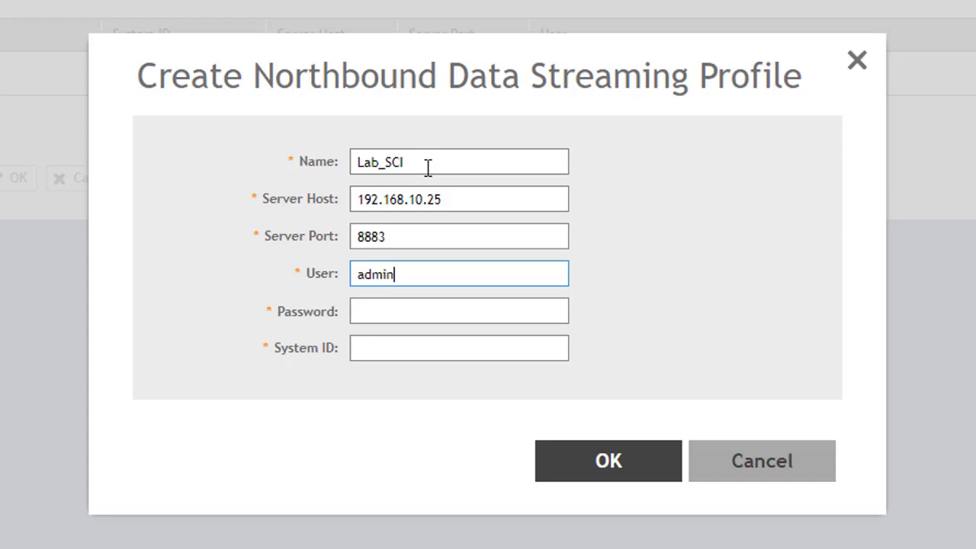
pyautogui.press('Tab')
pyautogui.write('adminadmin')
pyautogui.press('Tab')
pyautogui.write('LAB_SCI_')
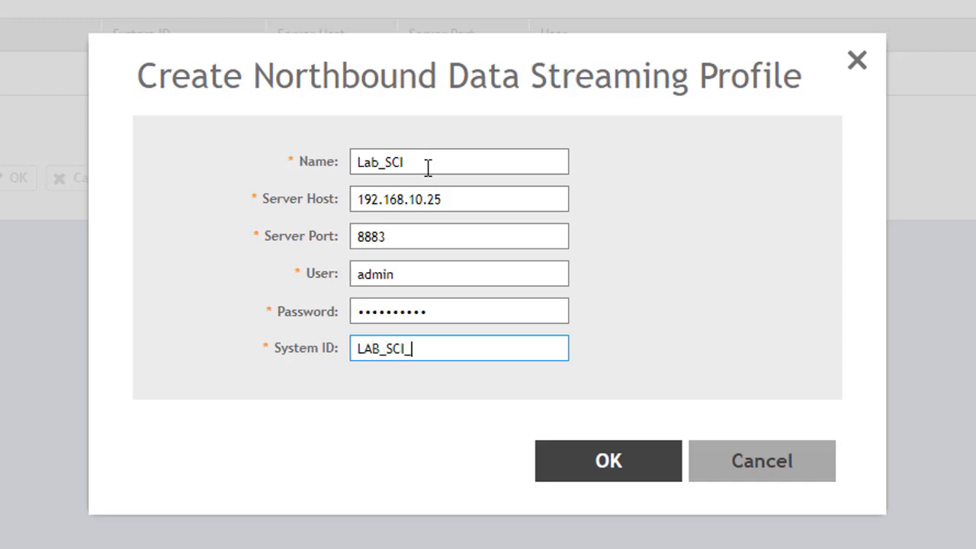
pyautogui.write('14')
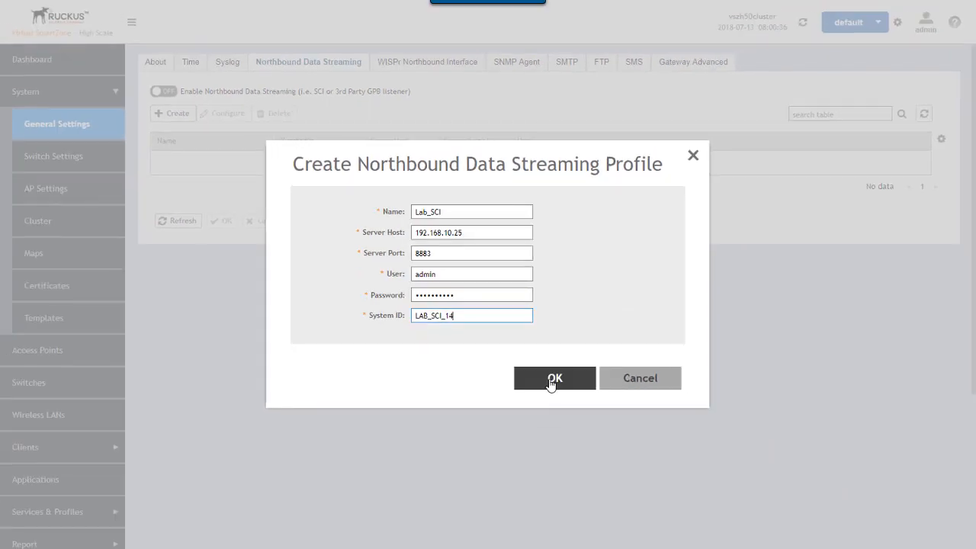
pyautogui.click(603, 472)
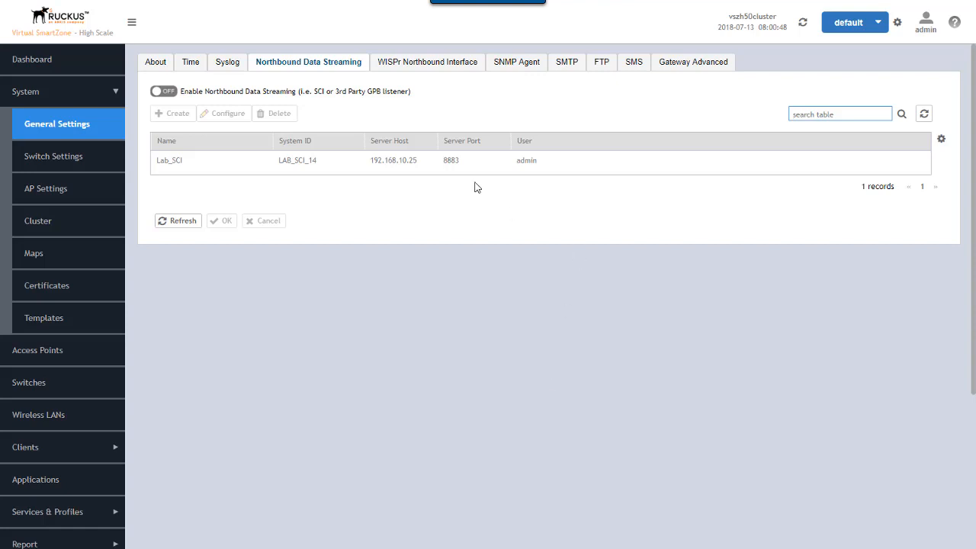
# Step: Enable Northbound Data Streaming and choose to stream GPB data by domain/zone
pyautogui.click(165, 91)
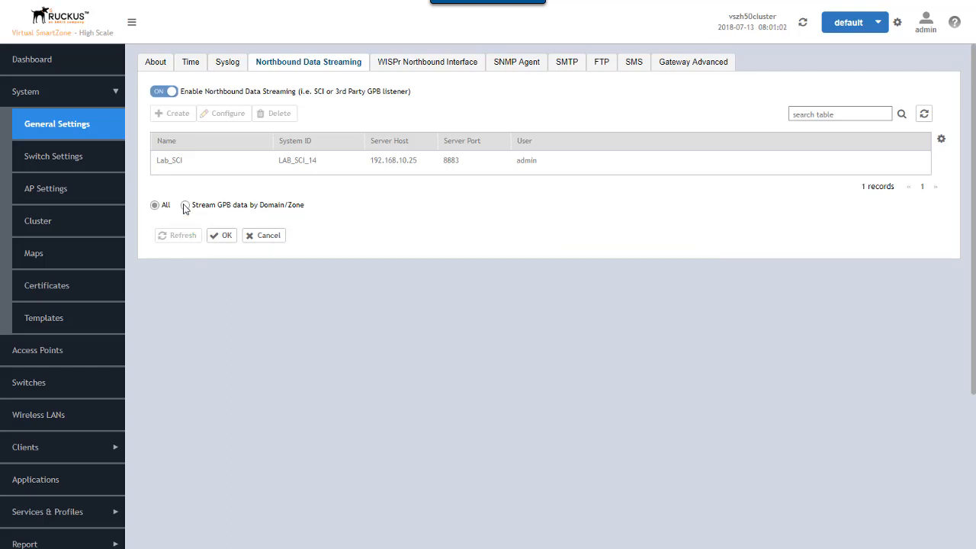
pyautogui.click(184, 206)
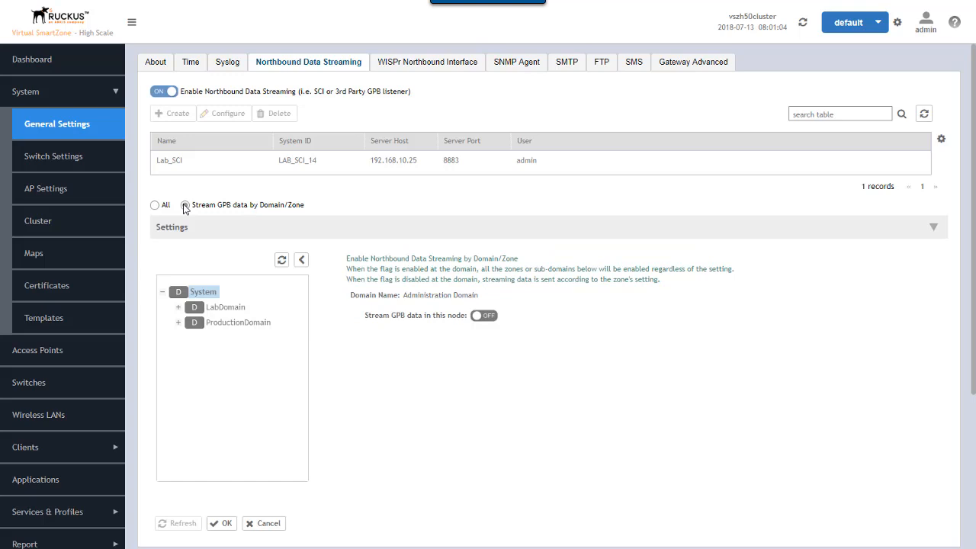
pyautogui.click(177, 306)
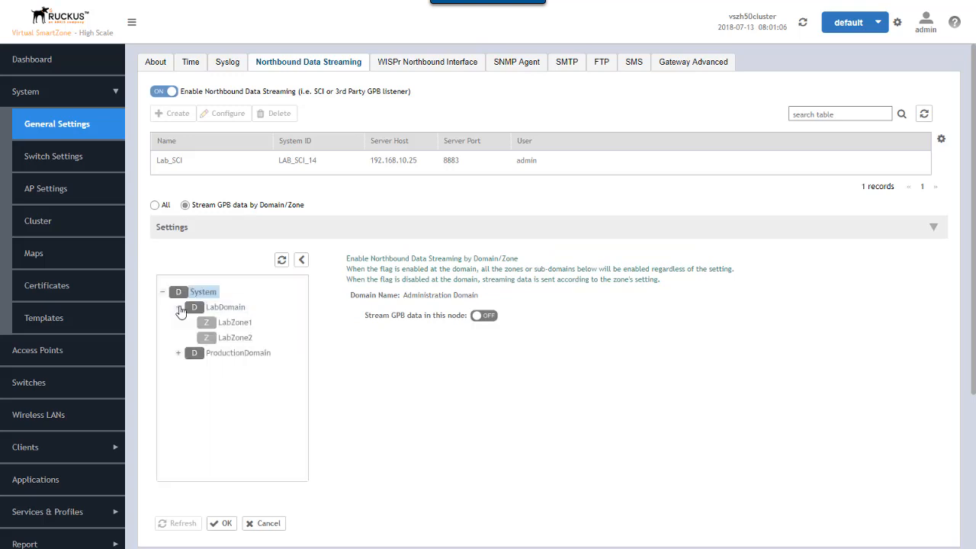
pyautogui.click(177, 353)
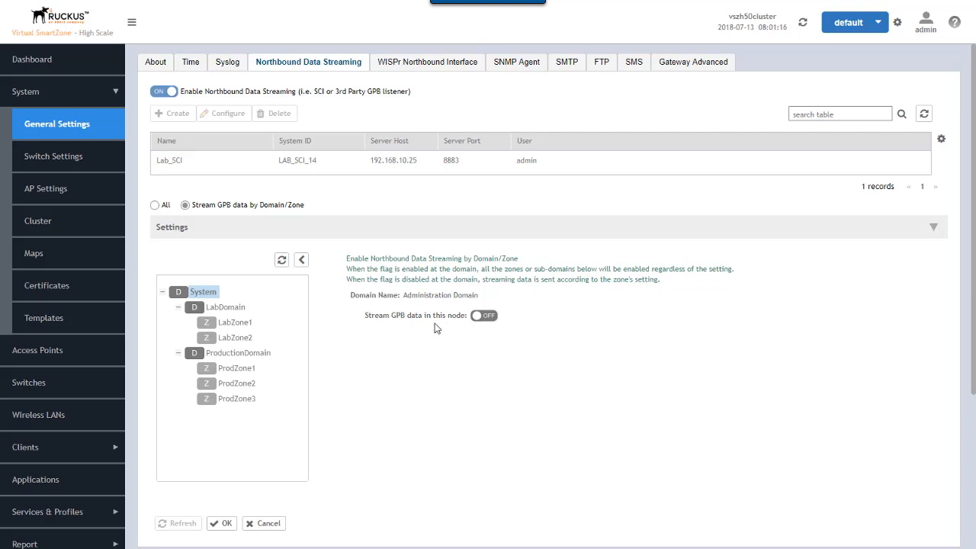
# Step: Turn on GPB streaming for the LabDomain domain
pyautogui.click(219, 308)
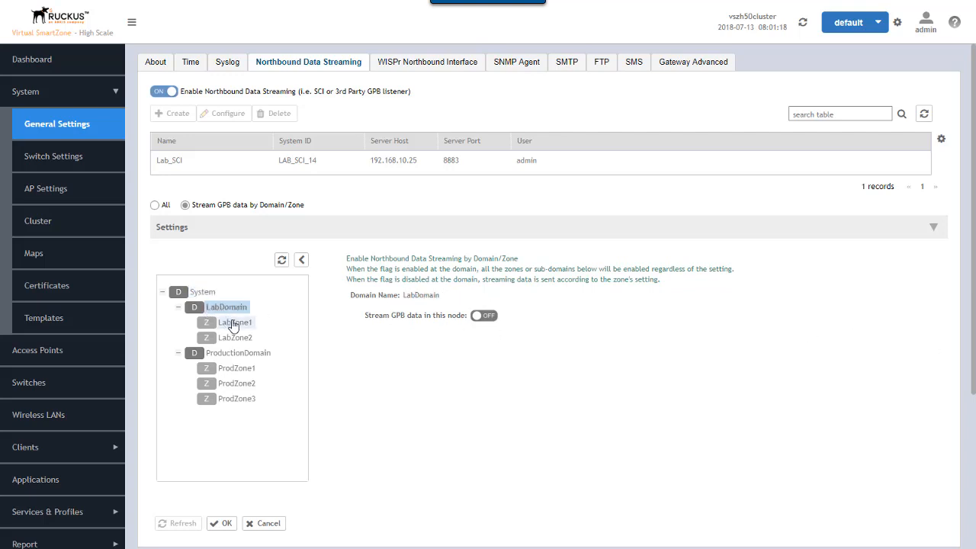
pyautogui.click(233, 324)
pyautogui.click(232, 308)
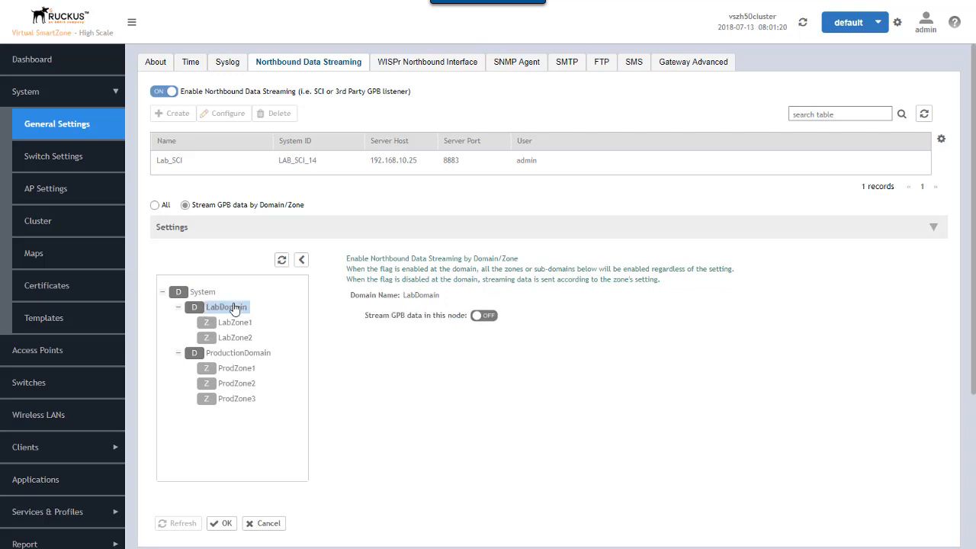
pyautogui.click(488, 317)
# Step: Review the GPB streaming switches of LabZone2, LabZone1 and LabDomain
pyautogui.click(239, 338)
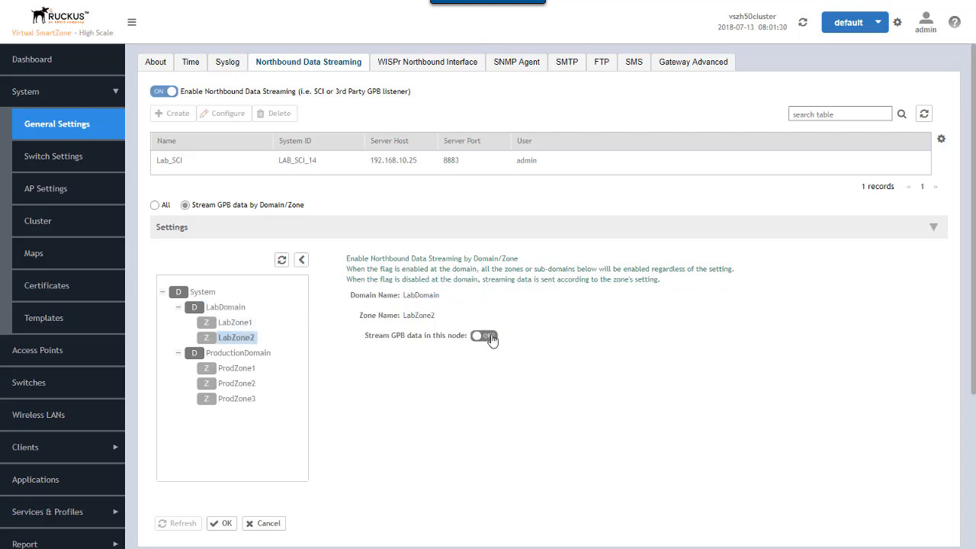
pyautogui.click(484, 336)
pyautogui.click(238, 327)
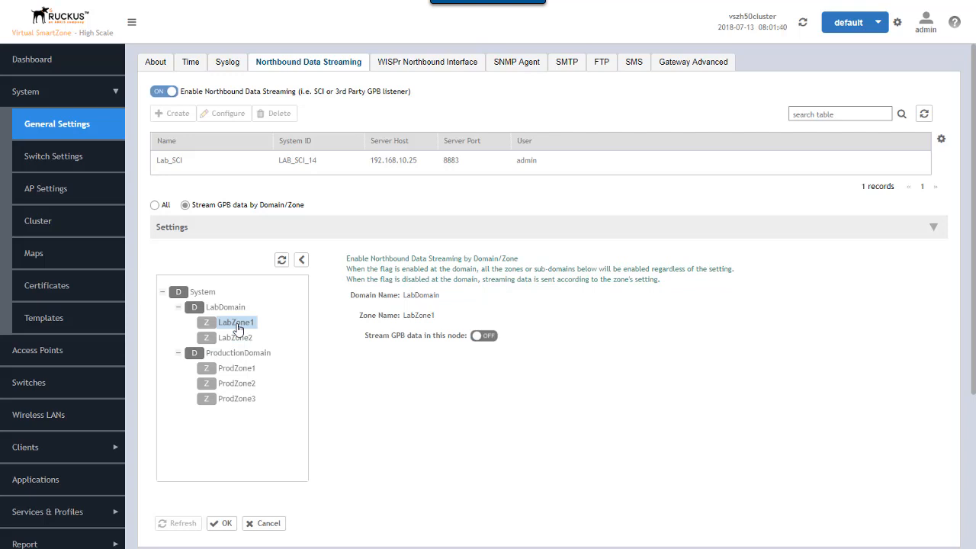
pyautogui.click(226, 308)
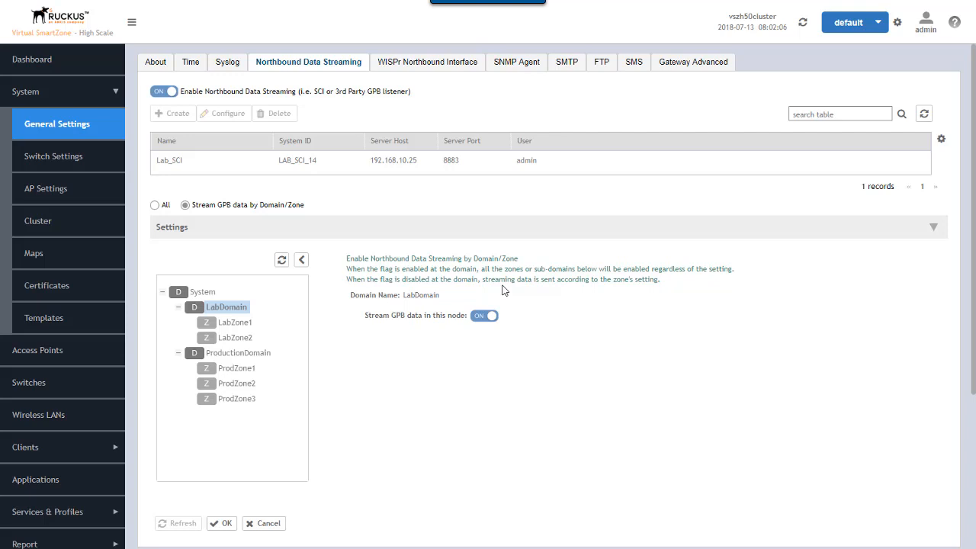
# Step: Turn on GPB streaming for ProdZone1 and ProdZone3 in ProductionDomain and apply the settings
pyautogui.click(236, 359)
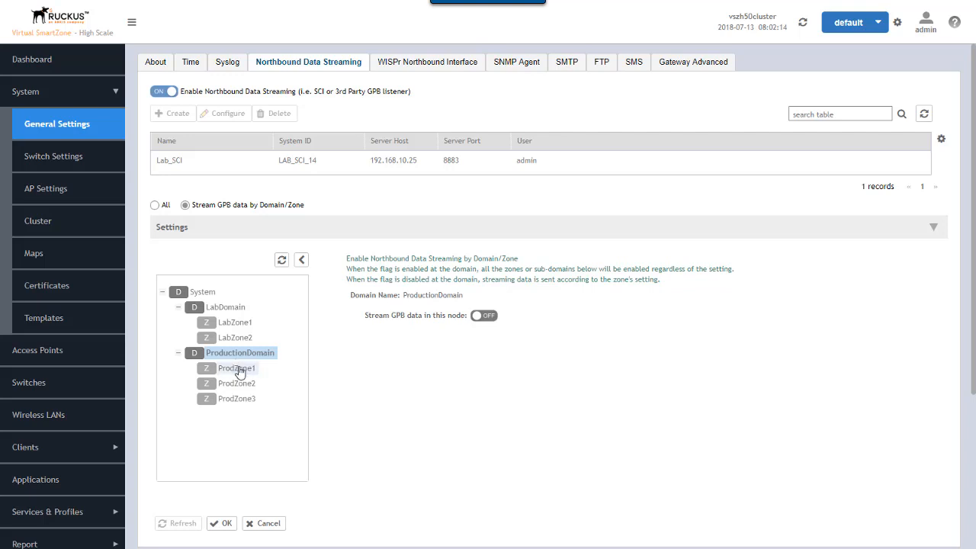
pyautogui.click(237, 369)
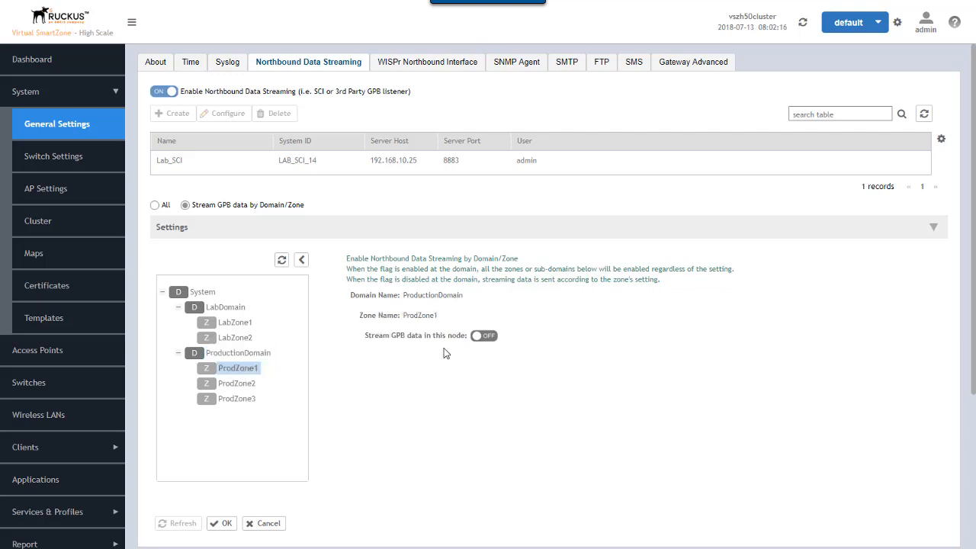
pyautogui.click(492, 337)
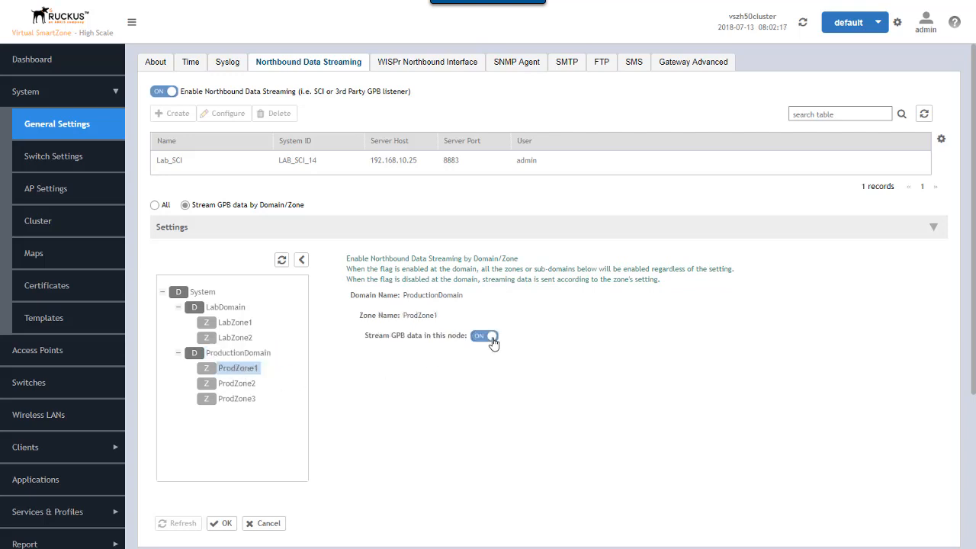
pyautogui.click(243, 399)
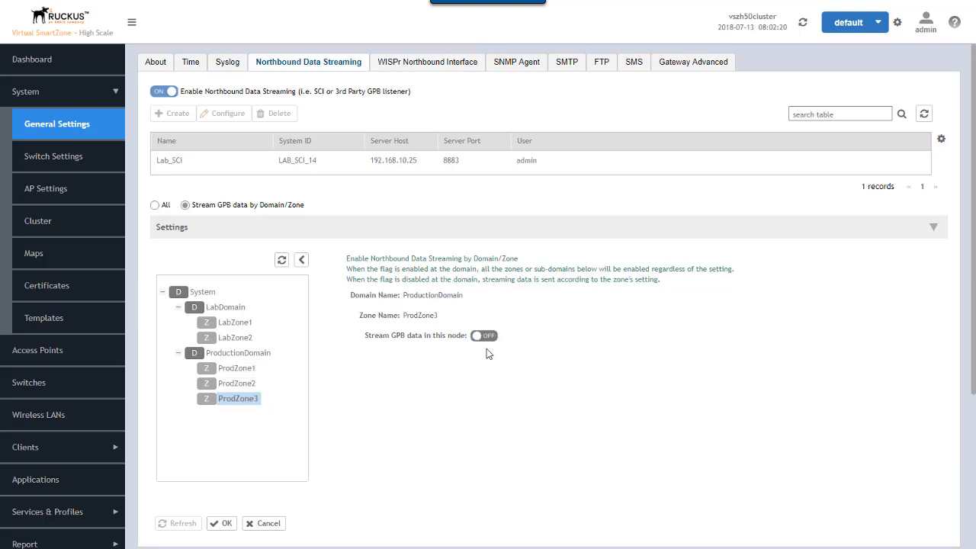
pyautogui.click(491, 337)
pyautogui.click(221, 525)
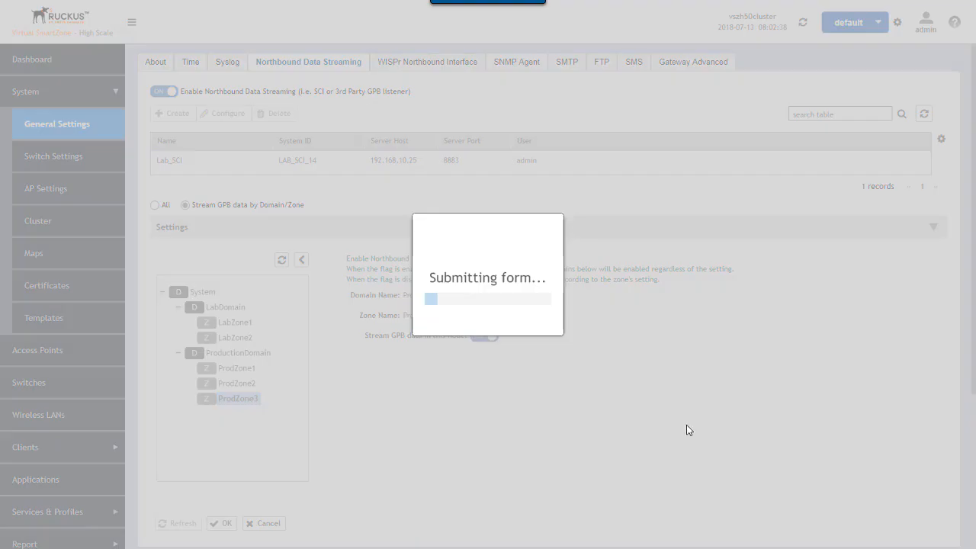